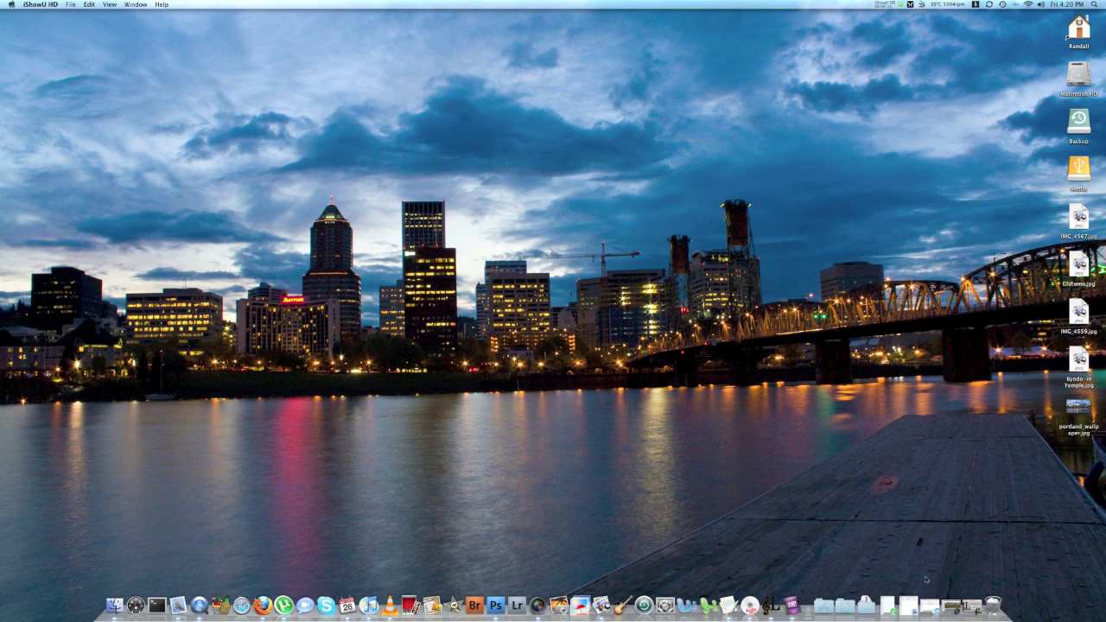
- Open Watermark.psd from the home Pictures folder in Photoshop, then hide Photoshop
double_click(1073, 36)
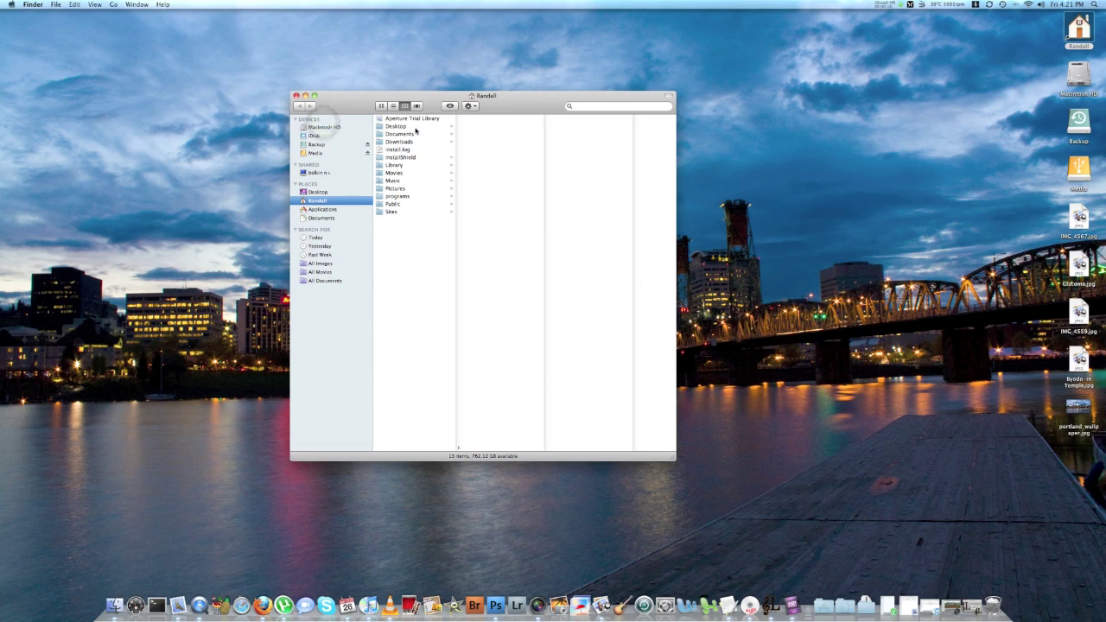
left_click(400, 189)
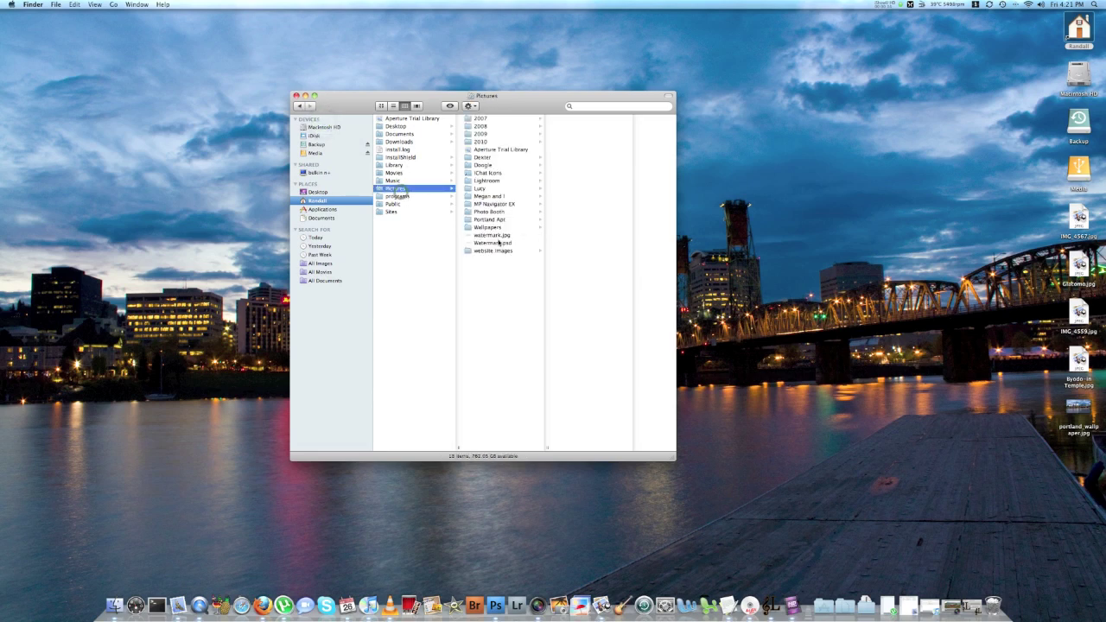
left_click(497, 245)
double_click(496, 245)
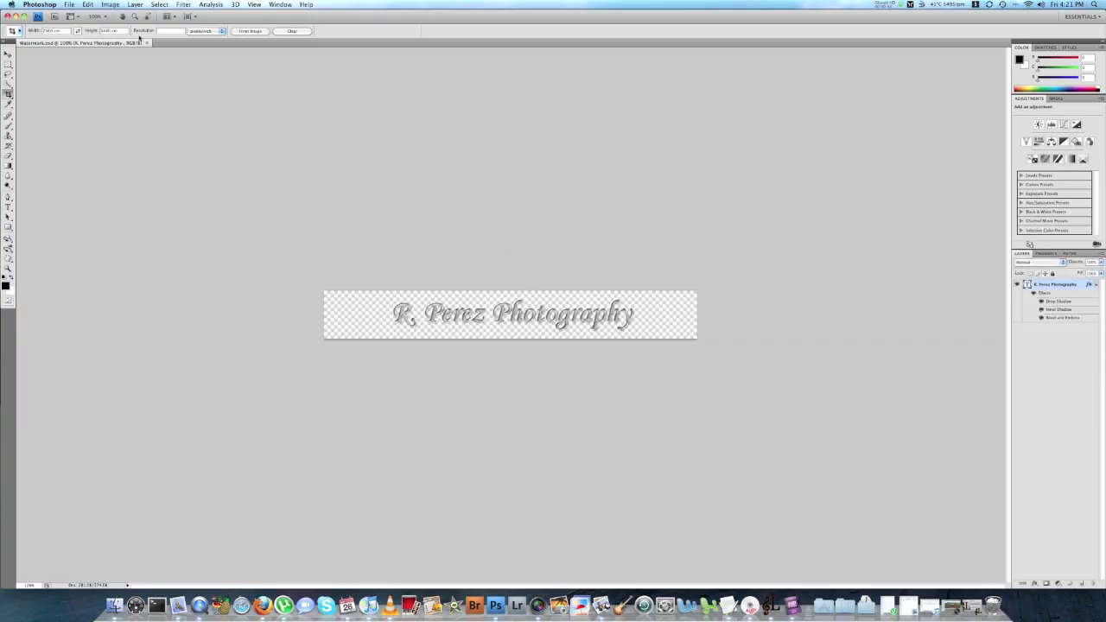
left_click(40, 4)
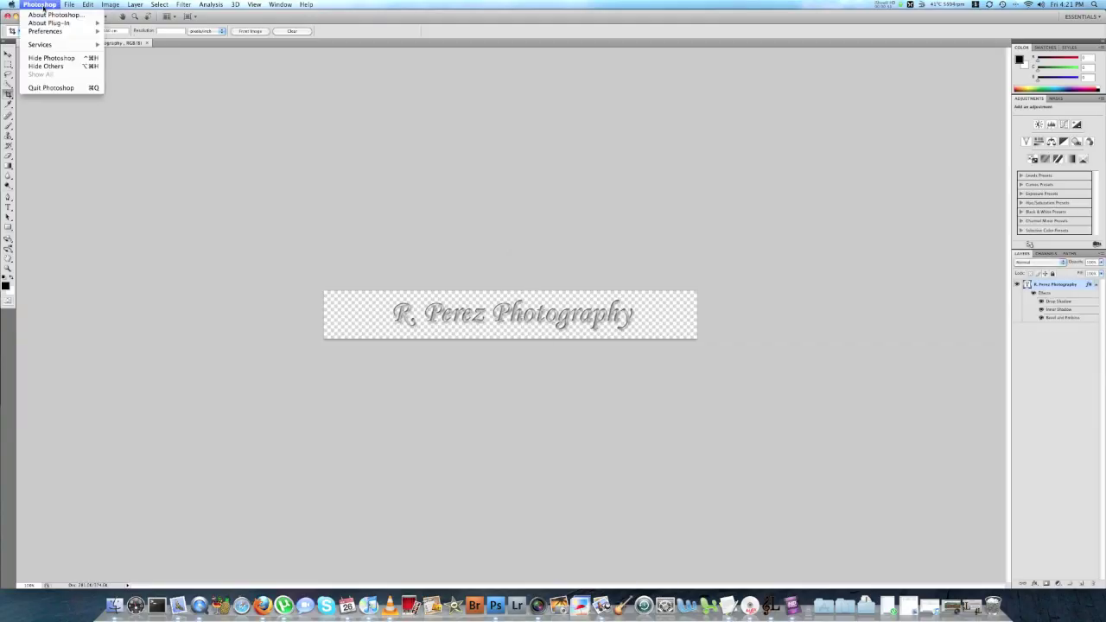
left_click(50, 58)
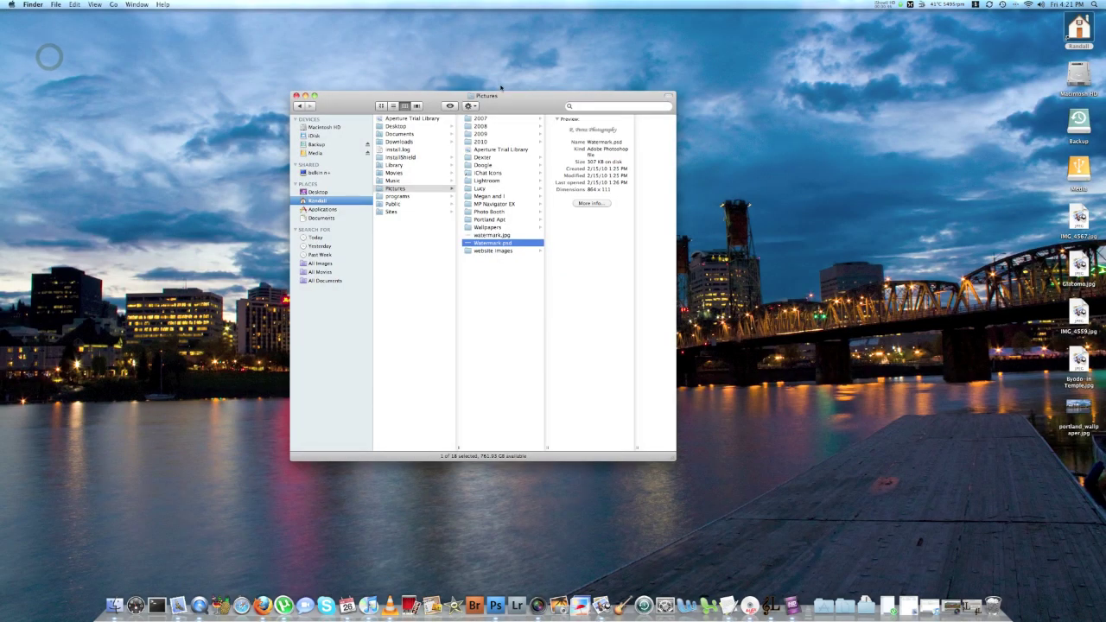
- Move the Pictures window aside, minimize it, and restore Aperture from the Dock
left_click_drag(528, 104, 670, 138)
left_click(446, 136)
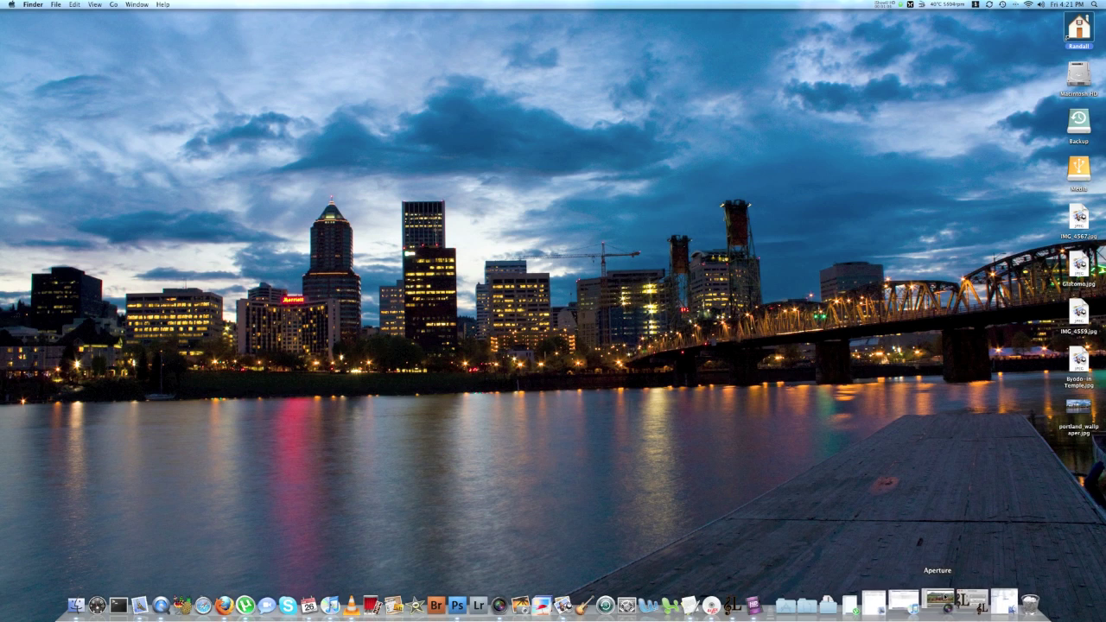
left_click(938, 598)
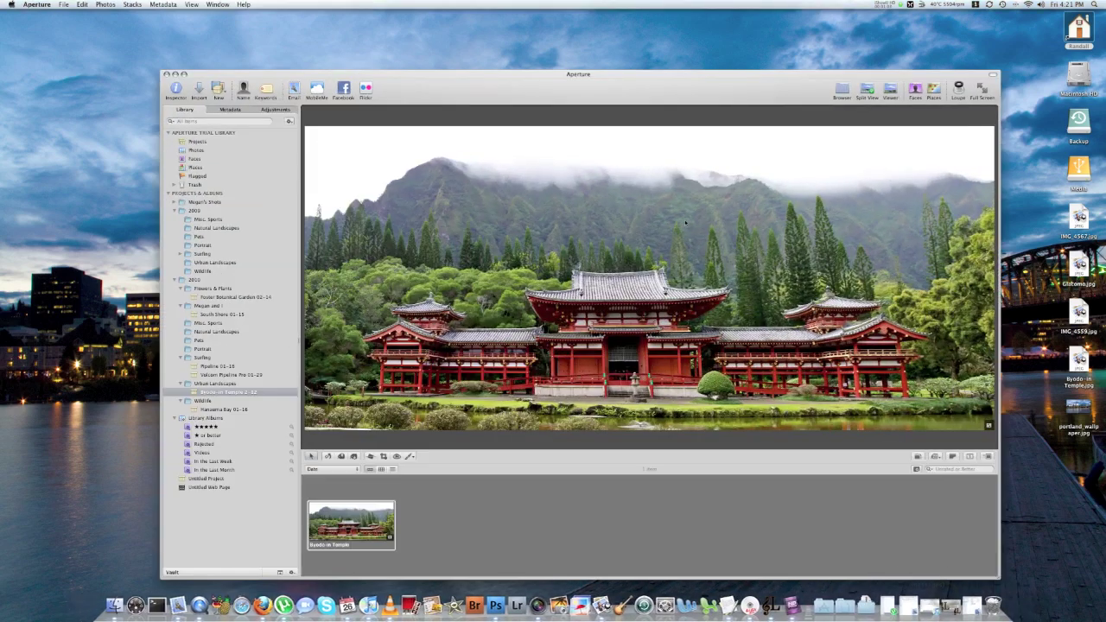
- Shift the Aperture window with the temple photo up and to the left
left_click_drag(691, 78, 642, 44)
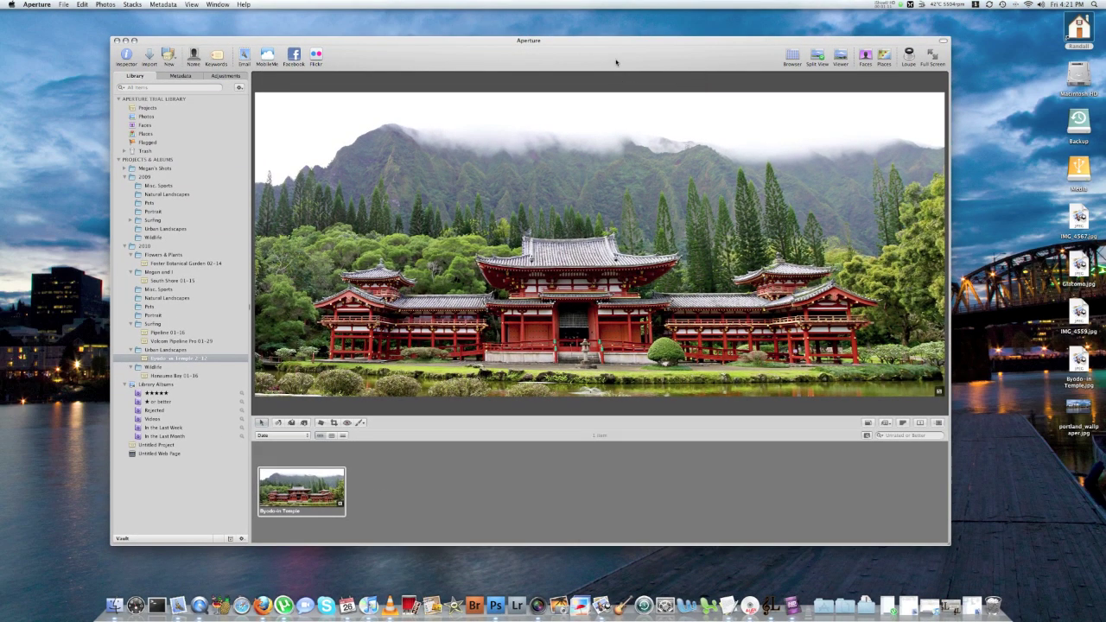
left_click_drag(616, 62, 673, 70)
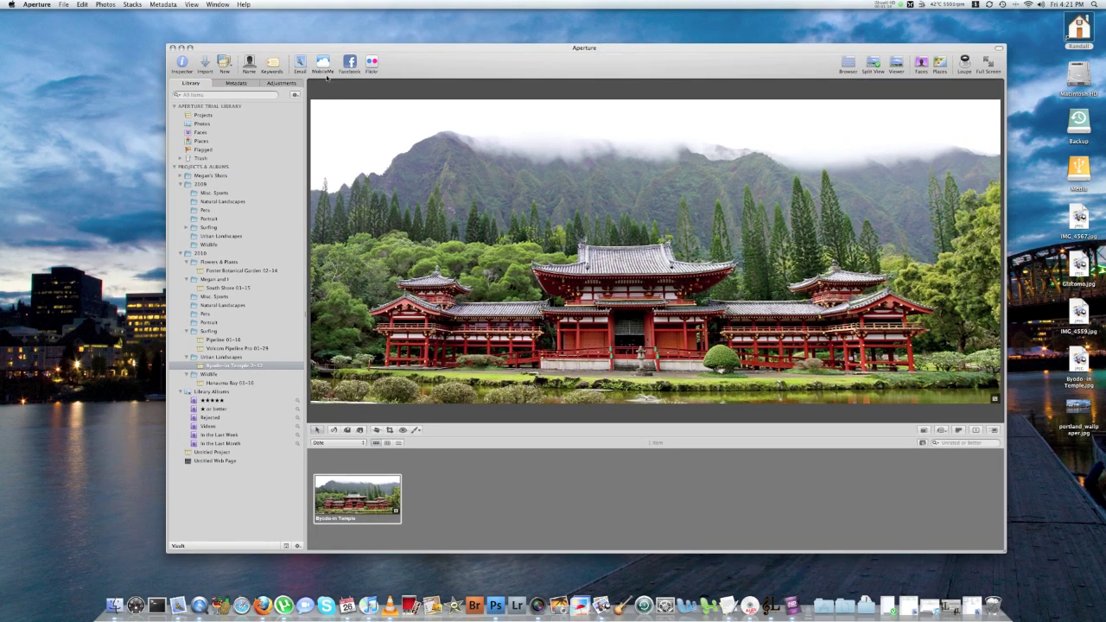
left_click_drag(531, 64, 478, 52)
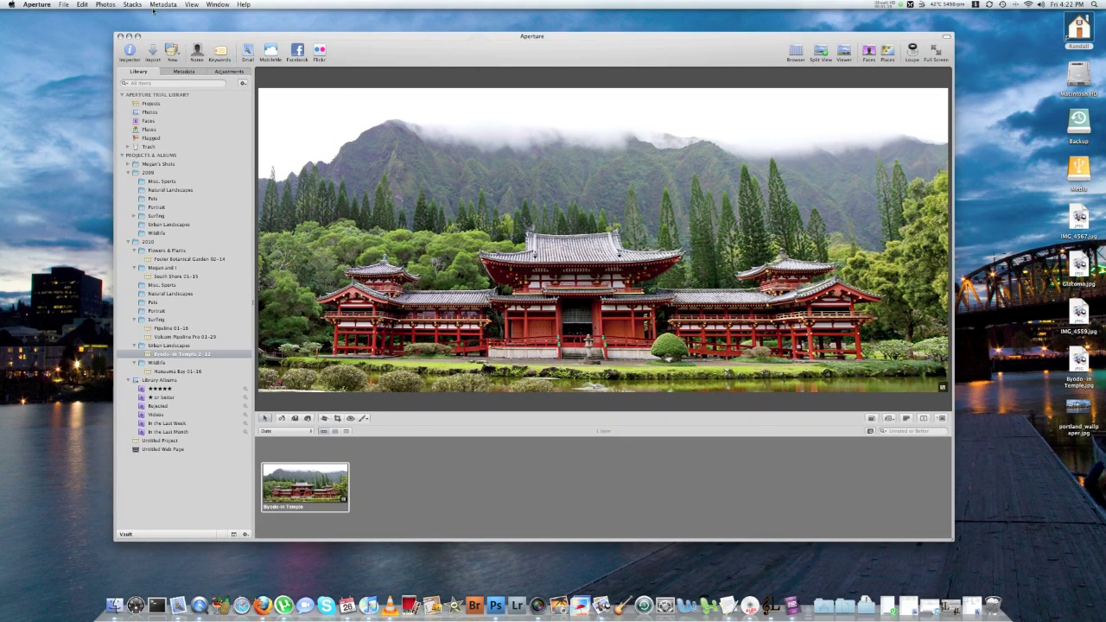
left_click(37, 4)
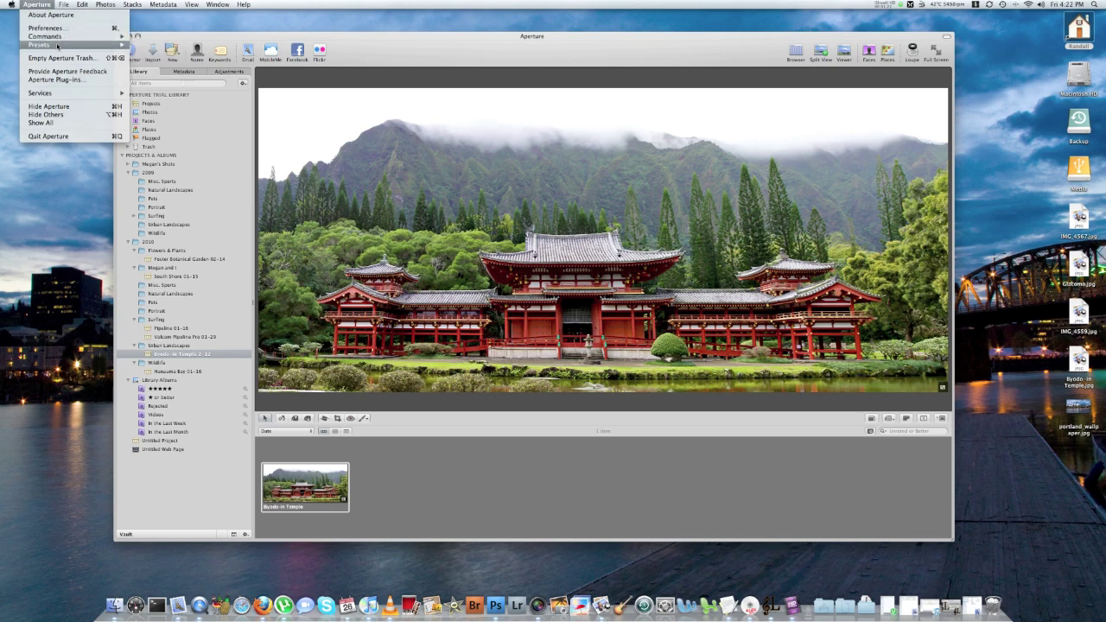
- In Image Export presets, pick JPEG - Fit within 1024 x 1024, keep JPEG format, enable Show Watermark
mouse_move(62, 45)
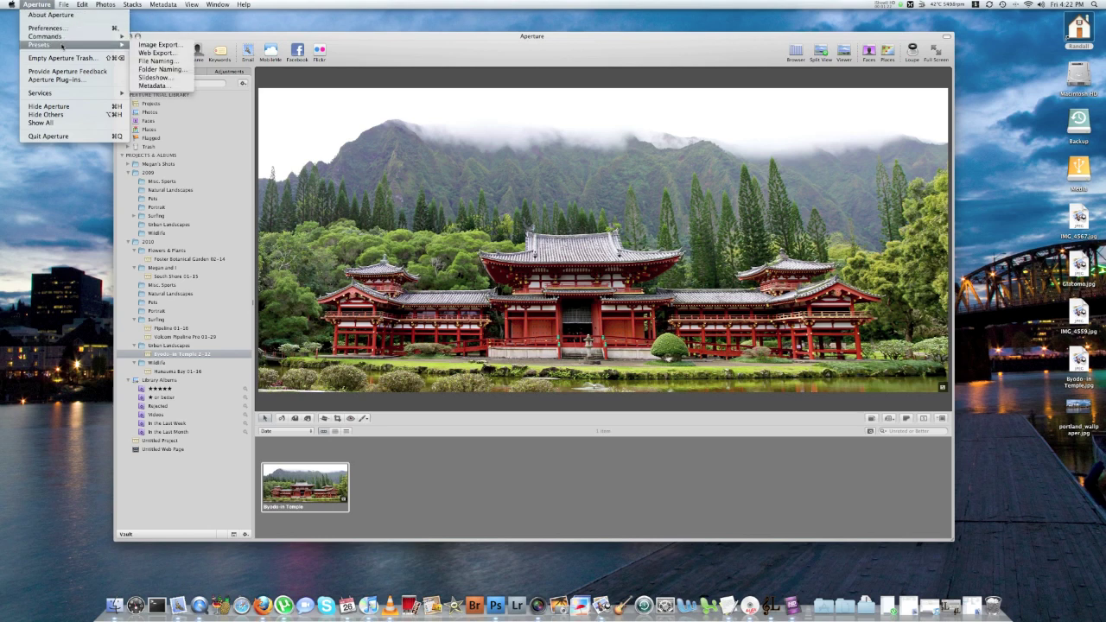
left_click(158, 44)
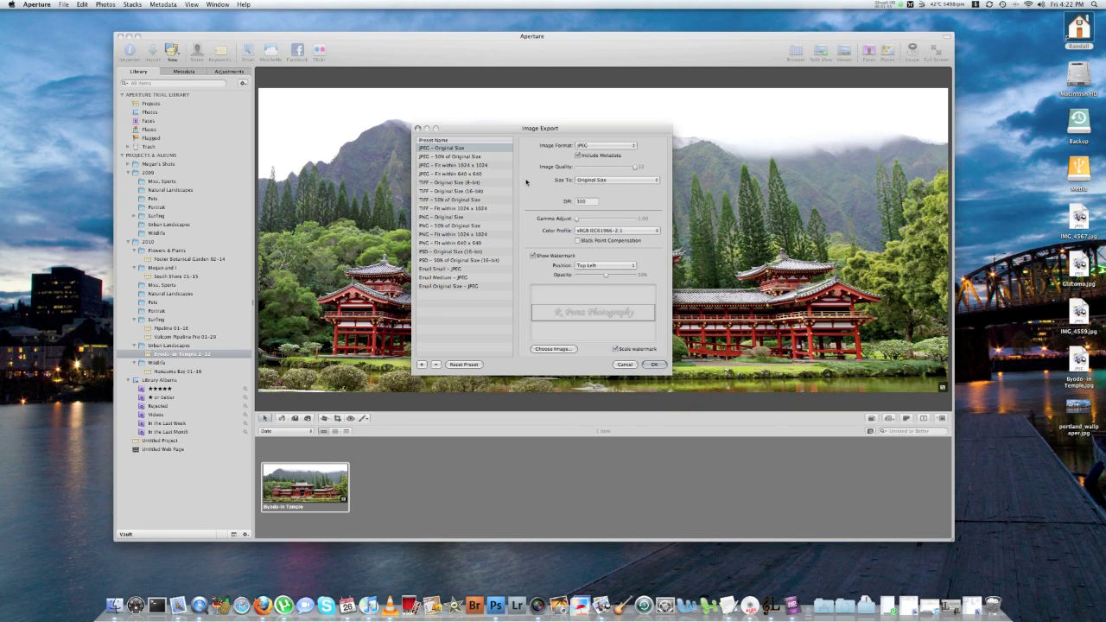
left_click(468, 166)
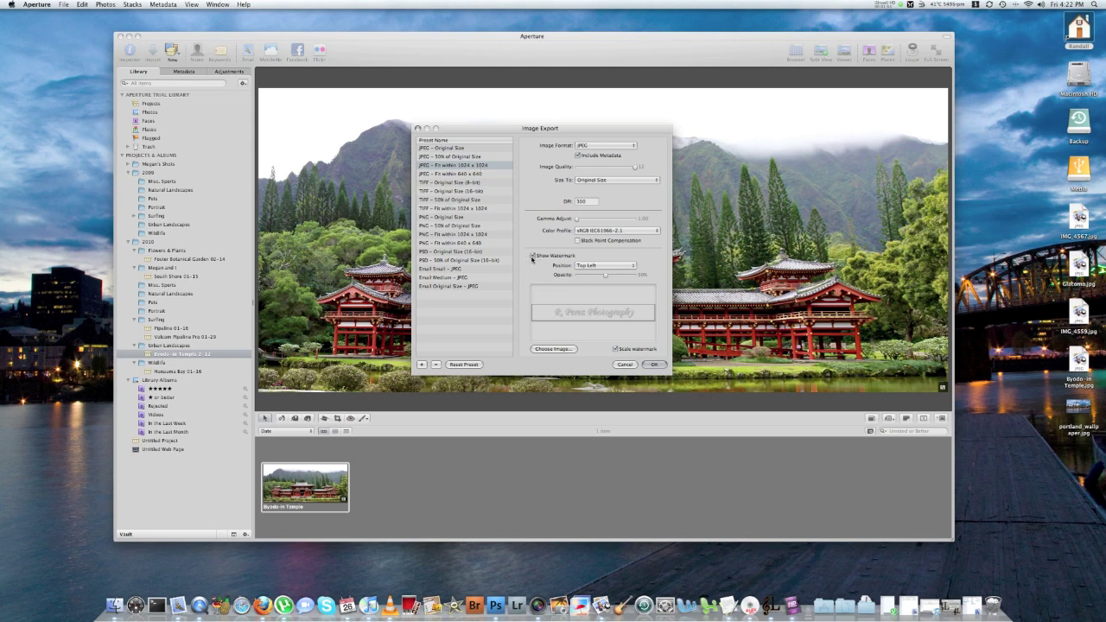
left_click(453, 149)
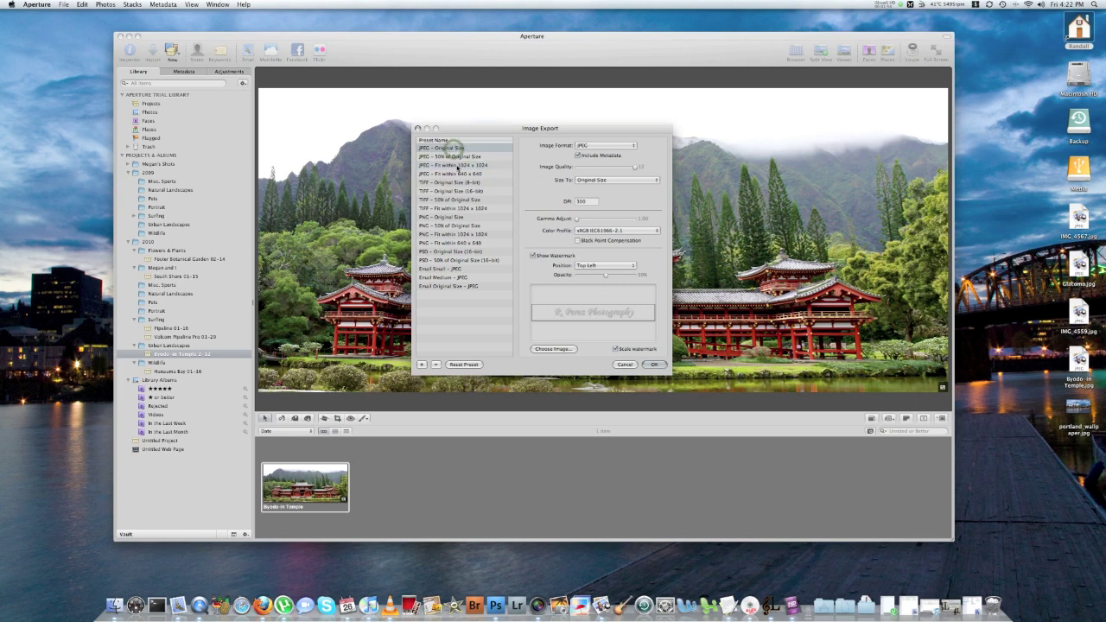
left_click(458, 166)
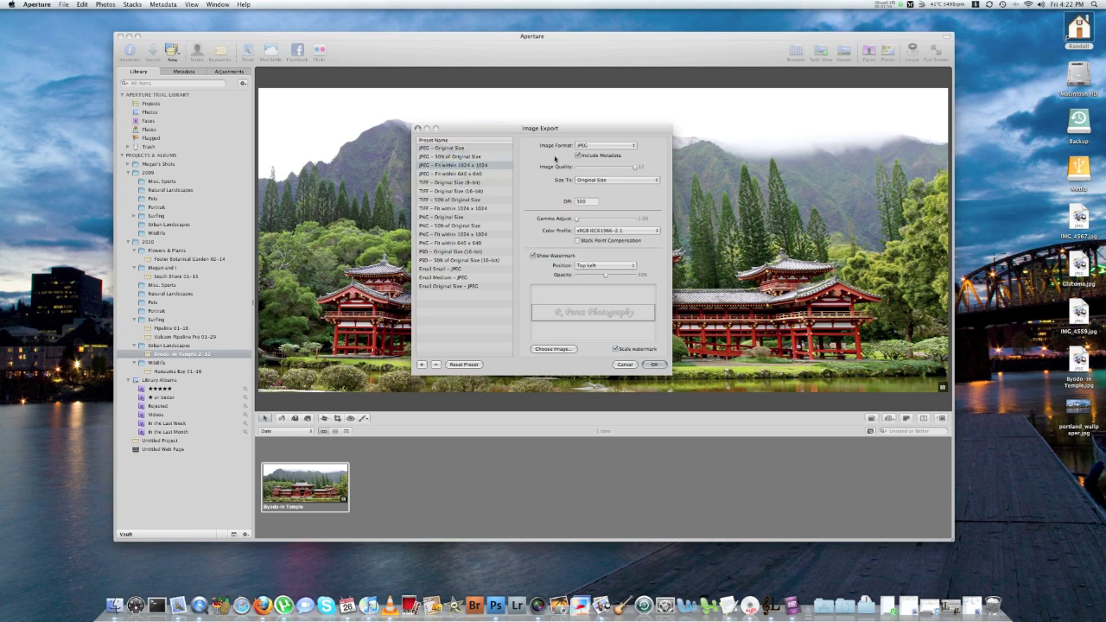
left_click(615, 146)
left_click(614, 146)
left_click(534, 257)
- Choose Watermark.psd from the Pictures folder as the preset's watermark image
left_click(551, 350)
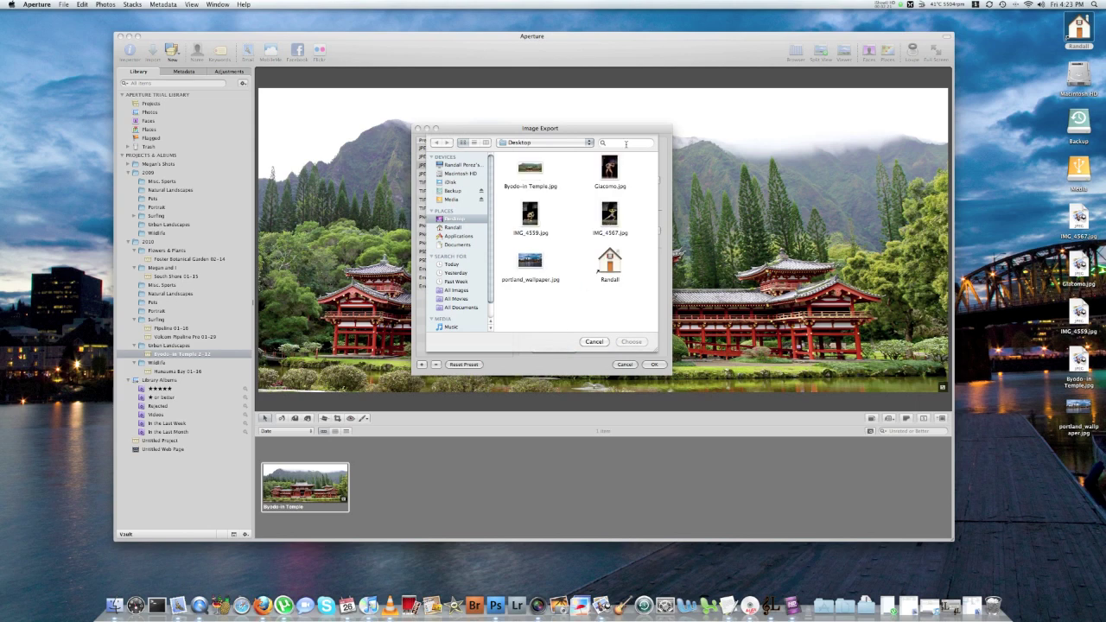
scroll(489, 197, "down", 2)
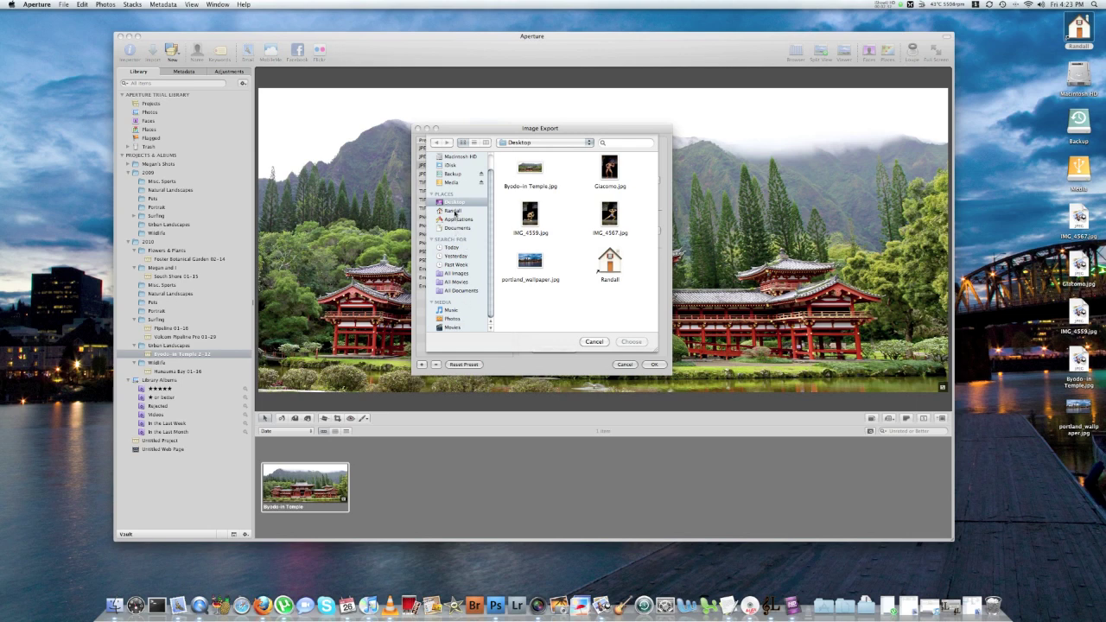
left_click(453, 210)
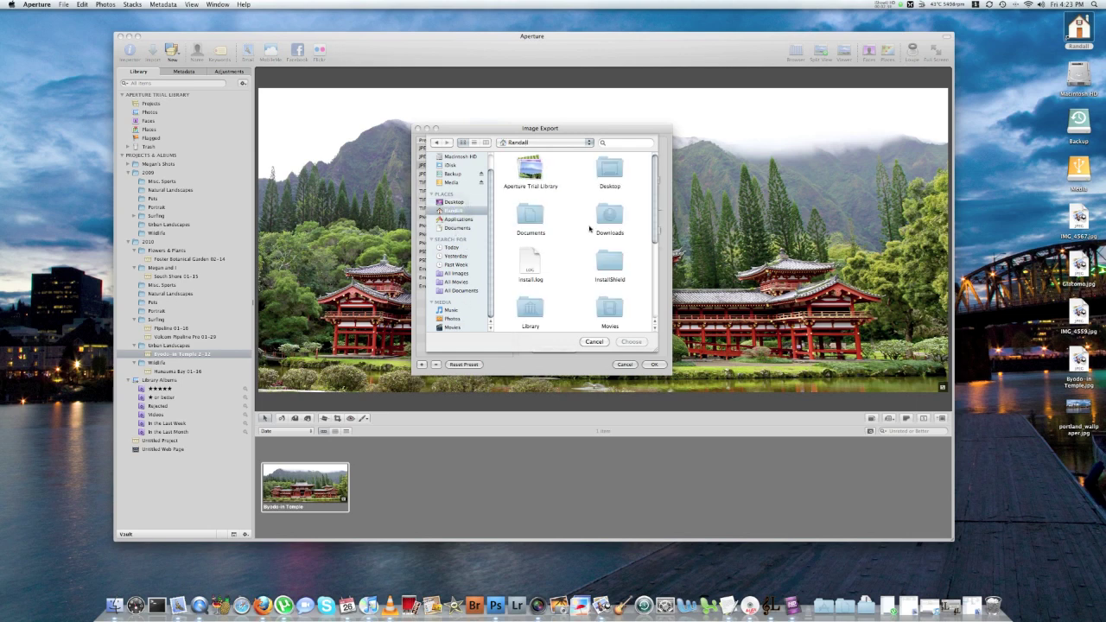
scroll(589, 224, "down", 3)
scroll(581, 230, "down", 2)
double_click(607, 252)
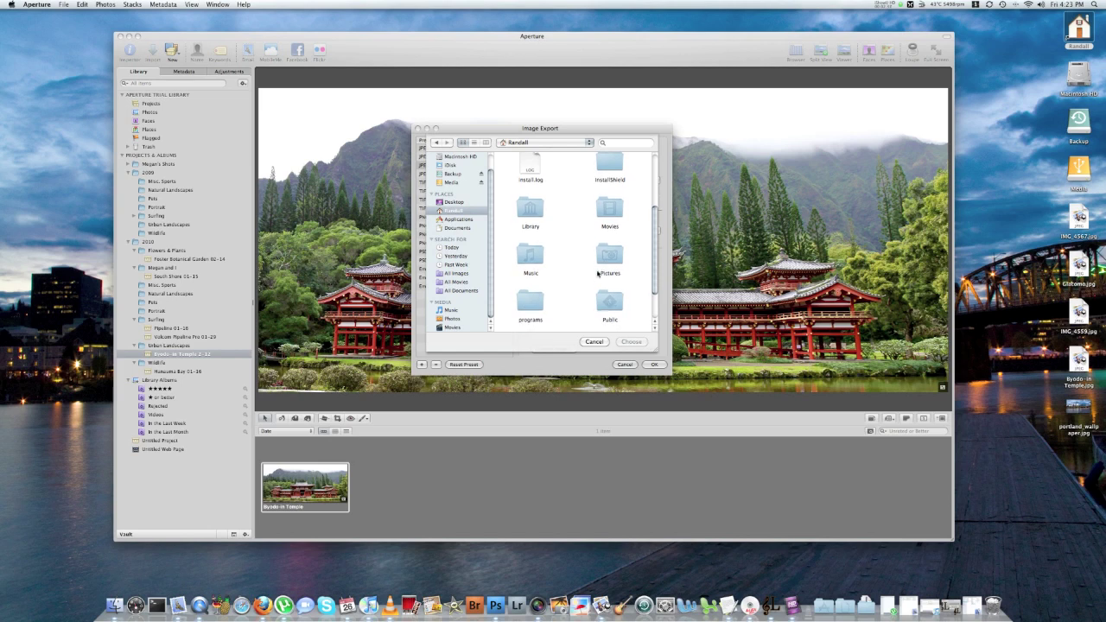
left_click(610, 257)
scroll(607, 255, "down", 5)
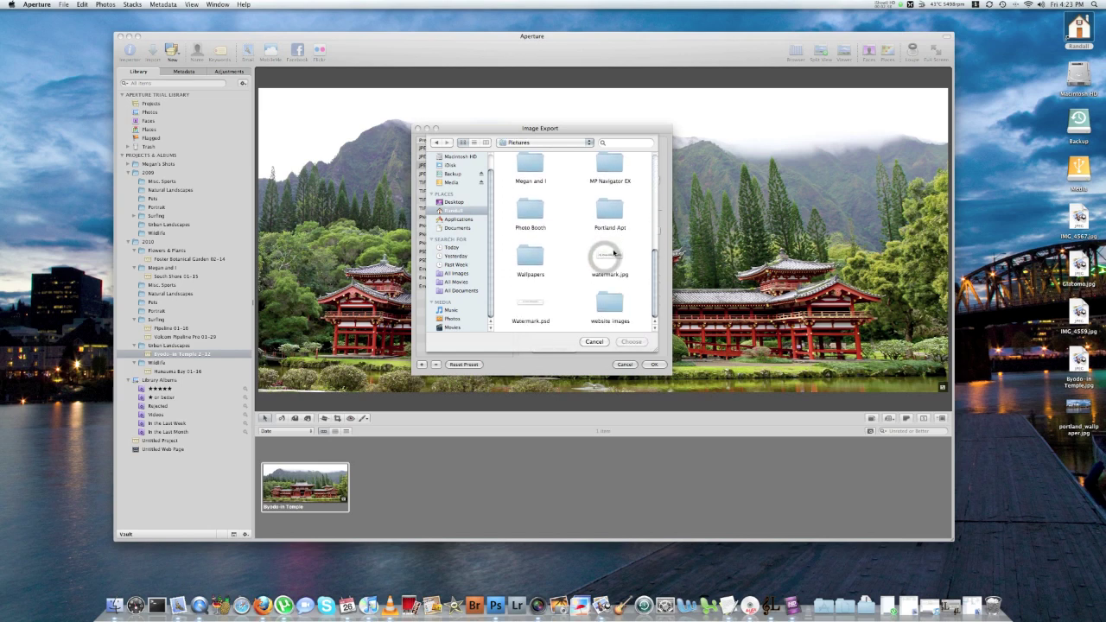
left_click(548, 318)
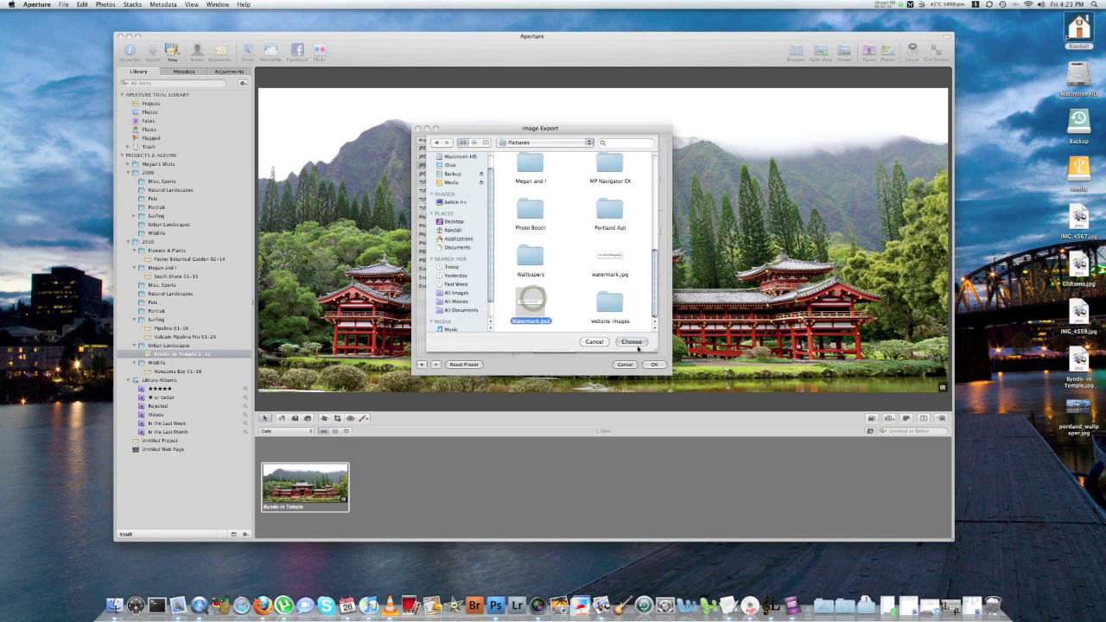
left_click(631, 342)
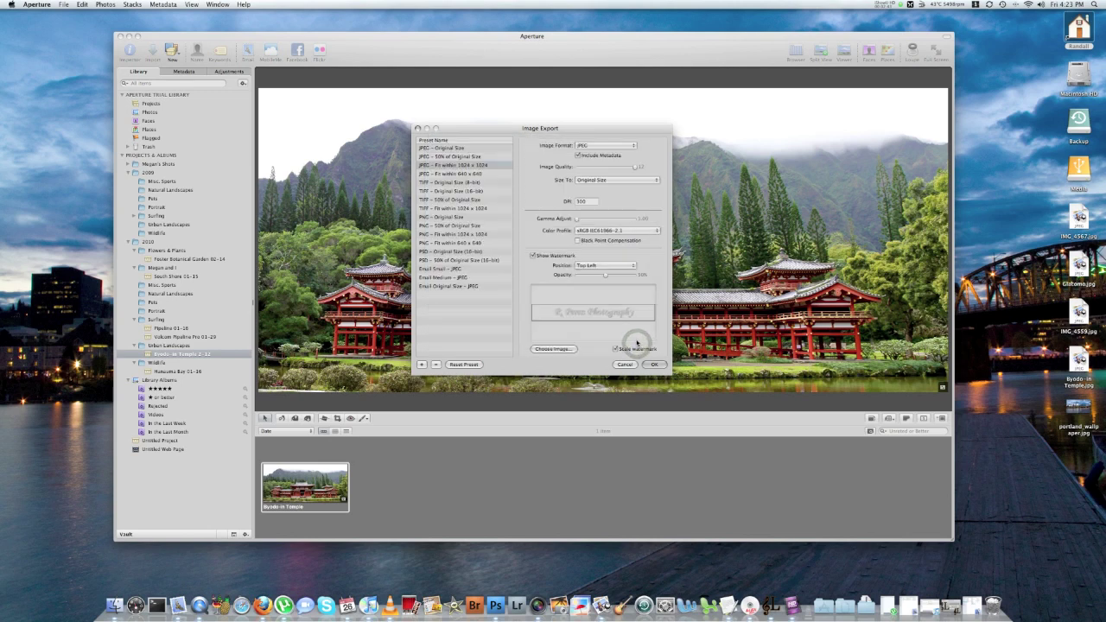
- Adjust the watermark opacity slider and confirm the export preset with OK
left_click_drag(605, 276, 610, 278)
left_click(662, 366)
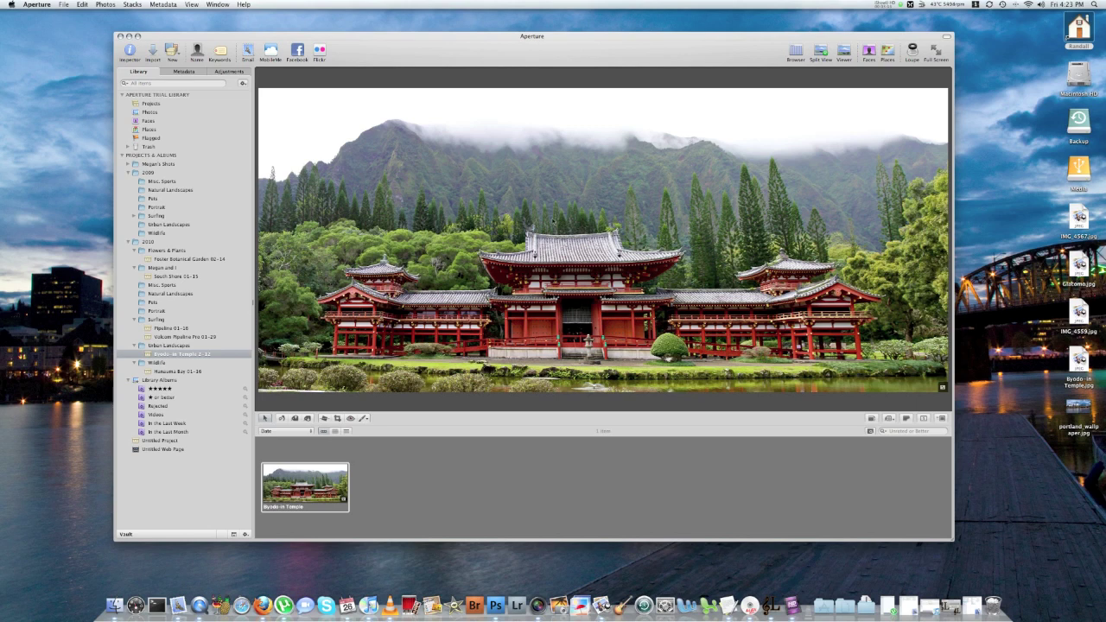
- Export the temple photo's version to the Desktop with the JPEG – Fit within 1024 x 1024 preset
right_click(567, 223)
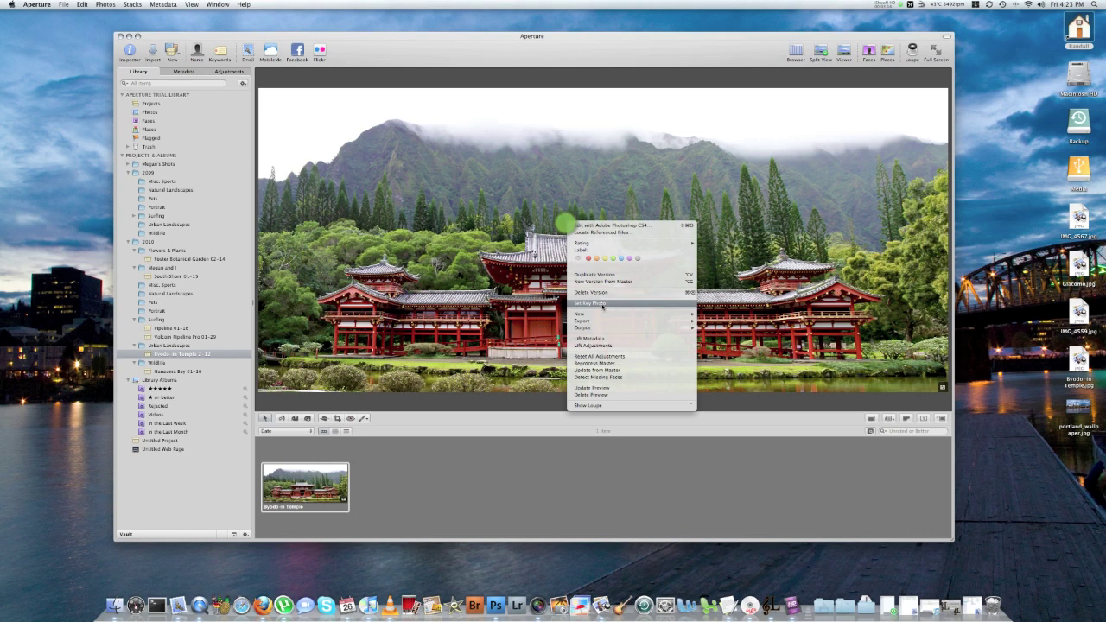
mouse_move(613, 325)
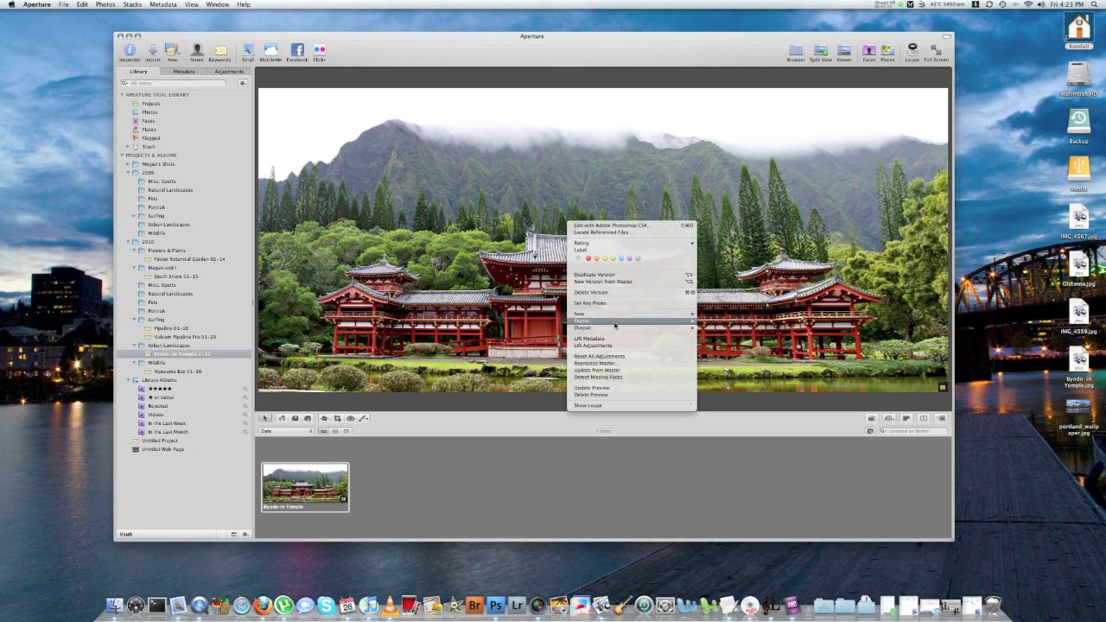
left_click(727, 323)
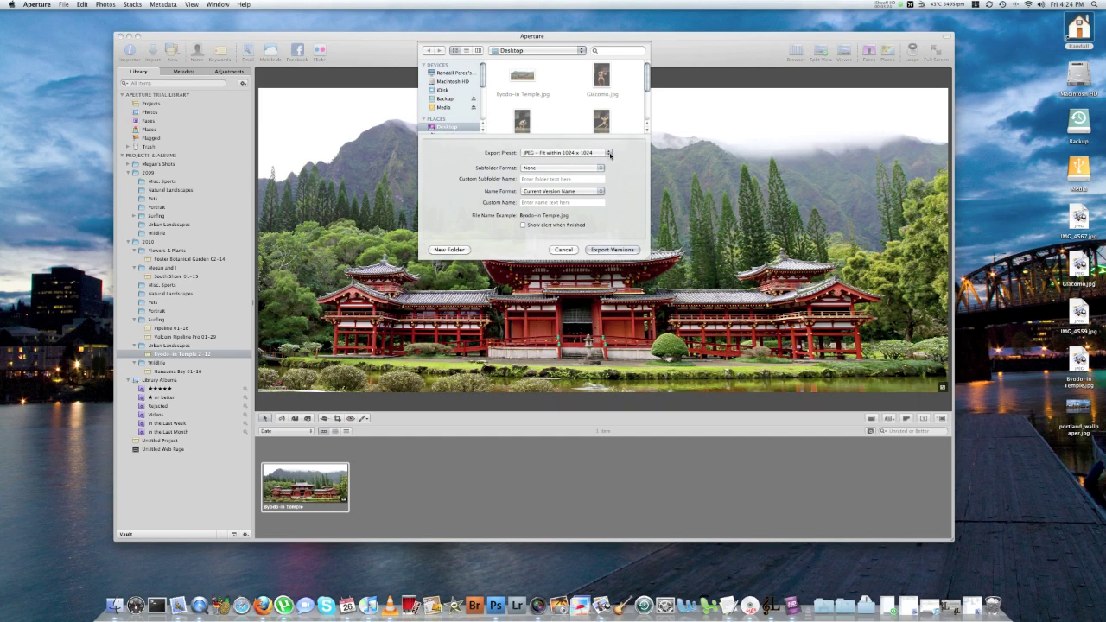
left_click(606, 153)
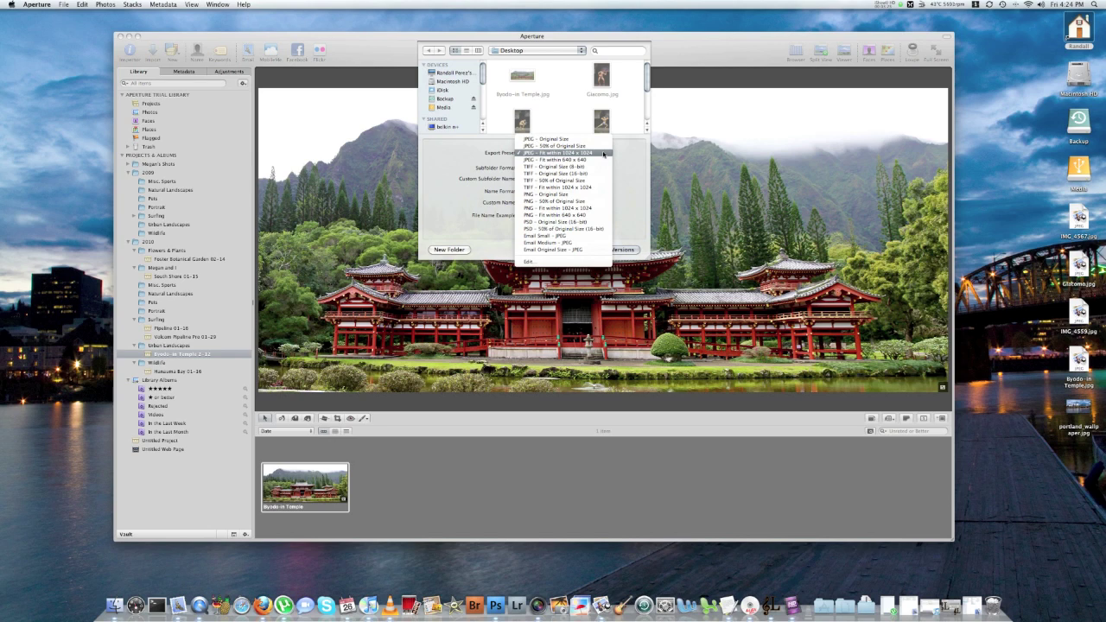
left_click(603, 152)
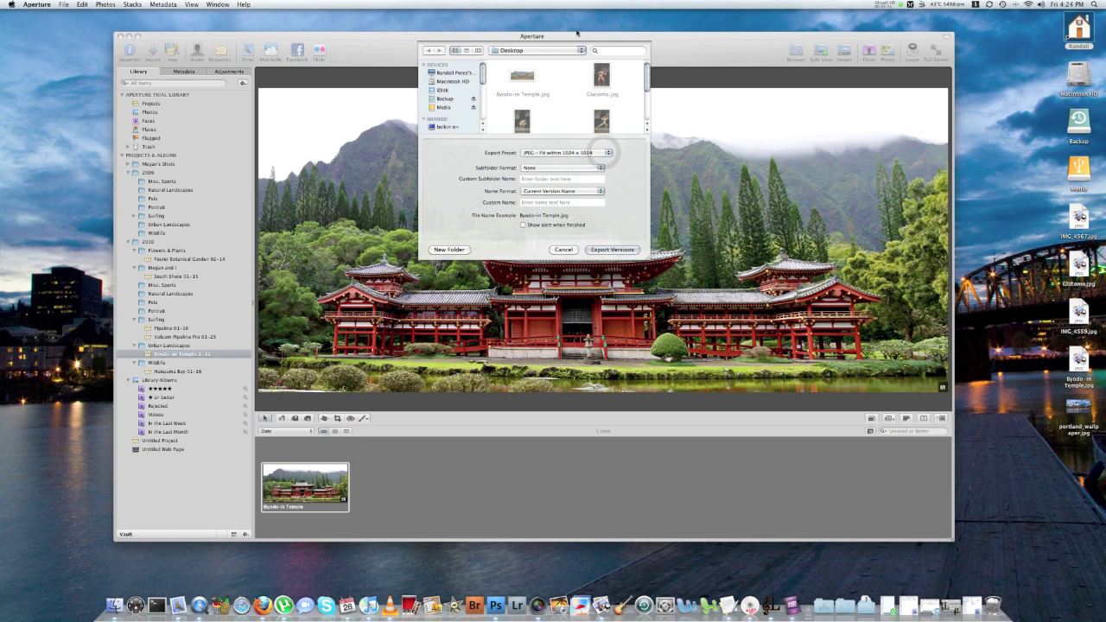
left_click(618, 251)
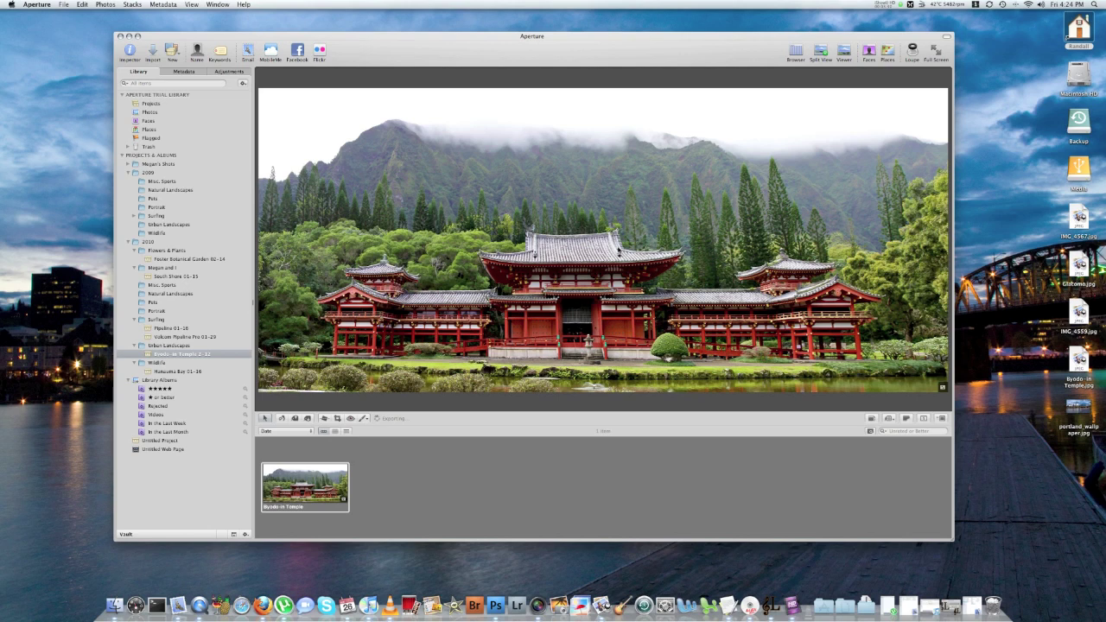
- Minimize Aperture and open Byodo-in Temple (1).jpg from the desktop in Preview
left_click(1078, 455)
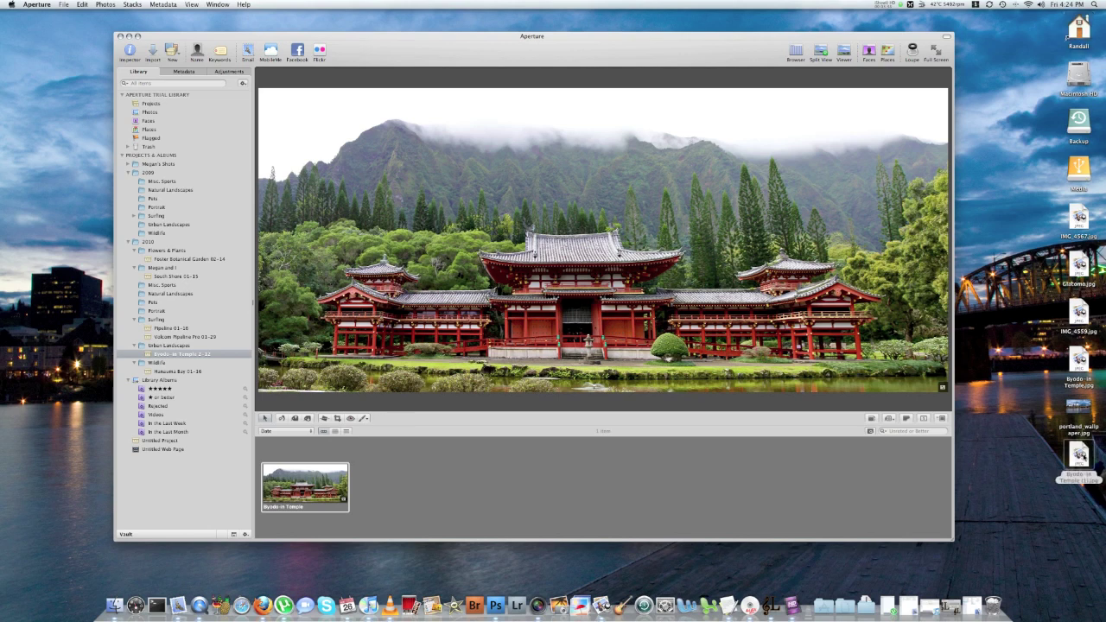
left_click(128, 37)
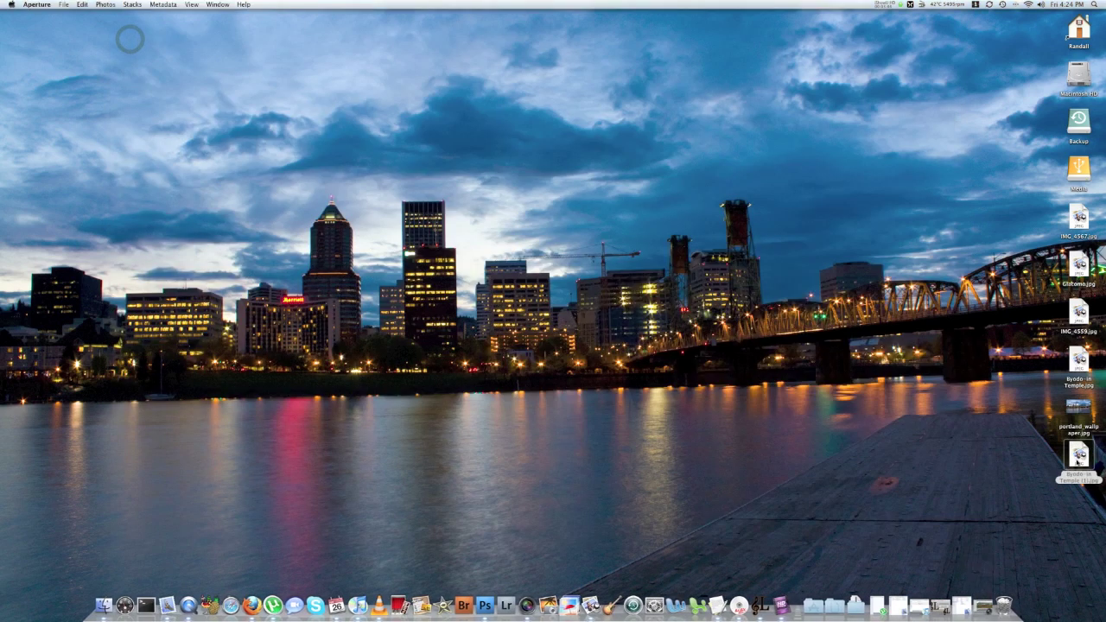
double_click(1078, 458)
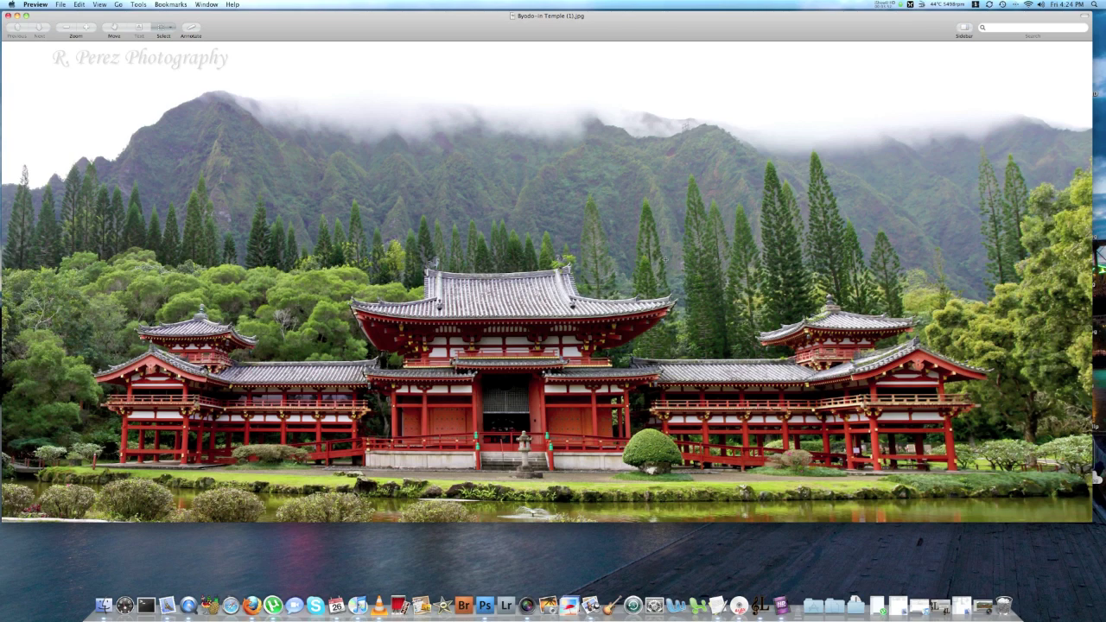
- Reposition the Preview window showing the watermarked photo, then open the Preview menu to quit
left_click_drag(359, 15, 463, 46)
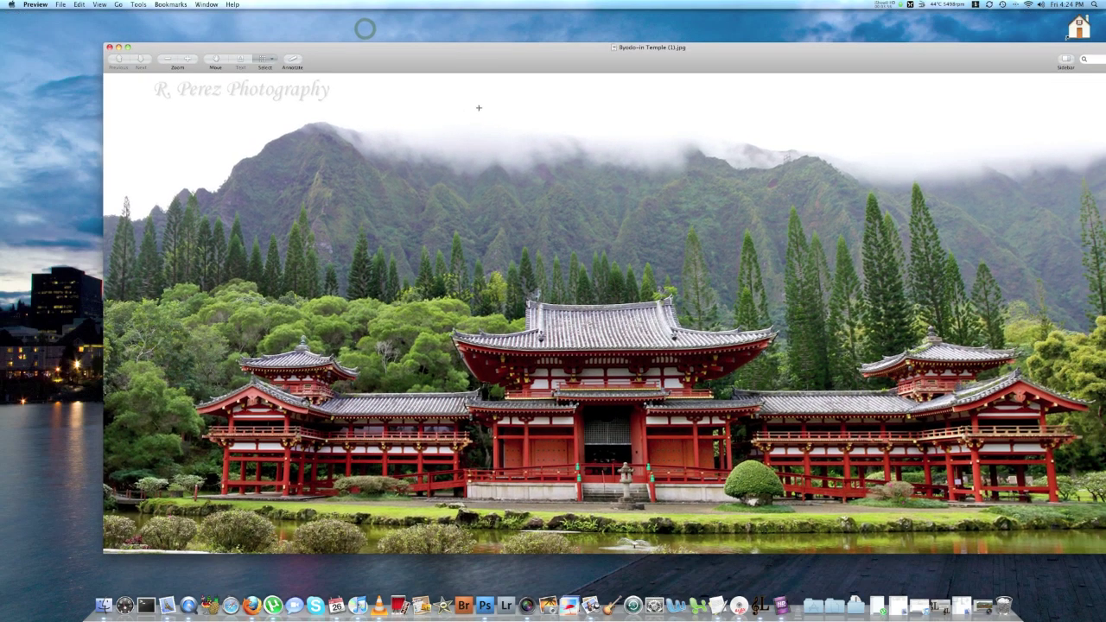
mouse_move(362, 50)
left_mouse_down()
mouse_move(320, 25)
mouse_move(326, 50)
mouse_move(207, 5)
mouse_move(319, 18)
mouse_move(351, 38)
left_mouse_up()
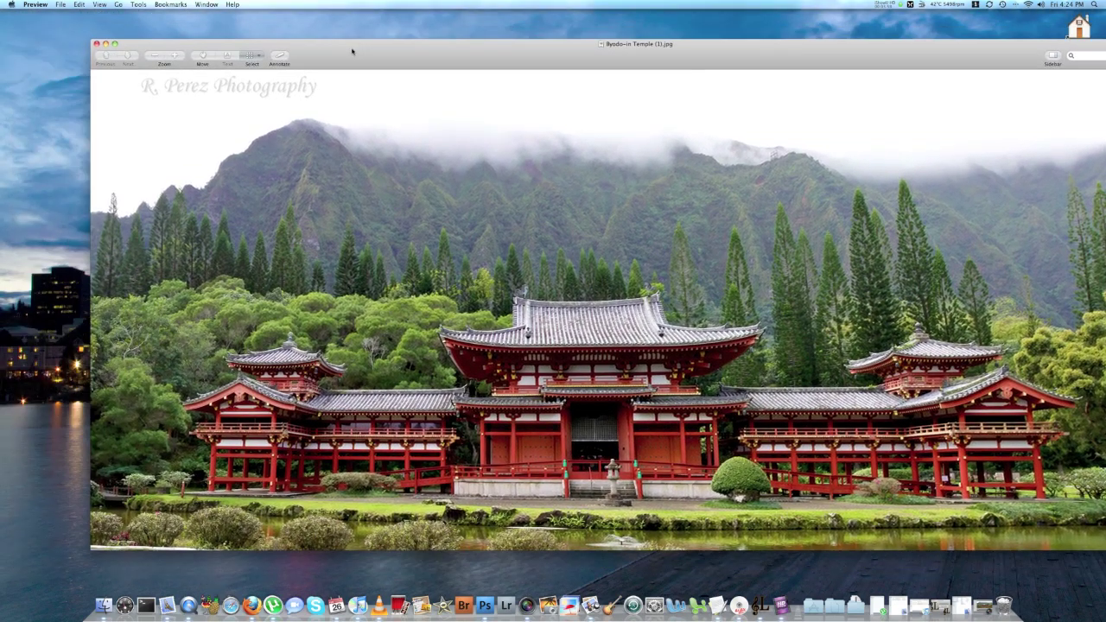
left_click(40, 5)
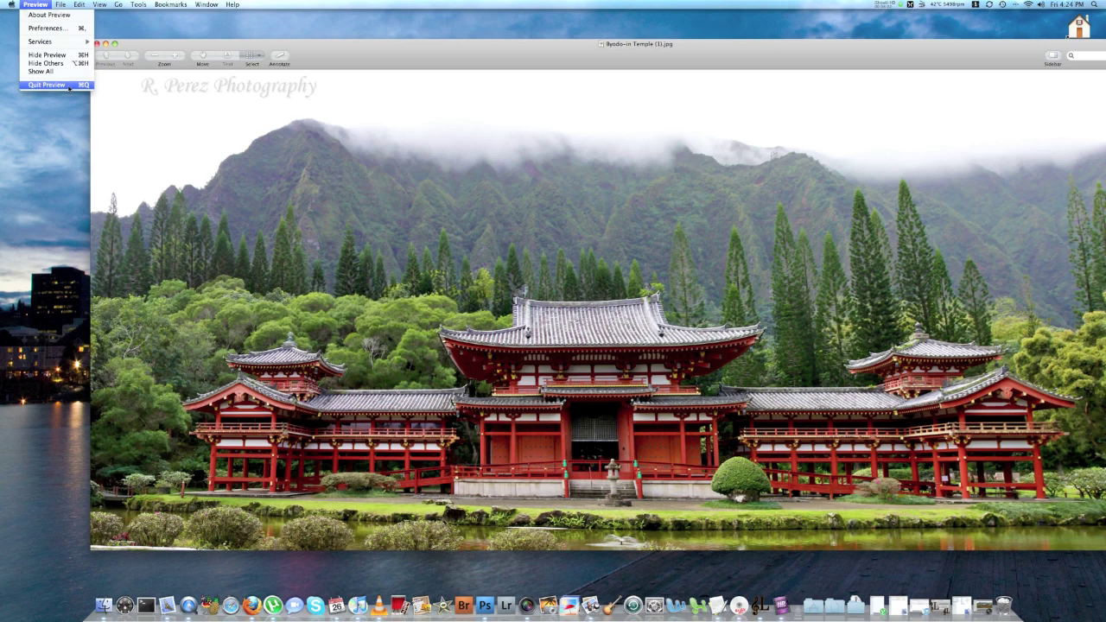